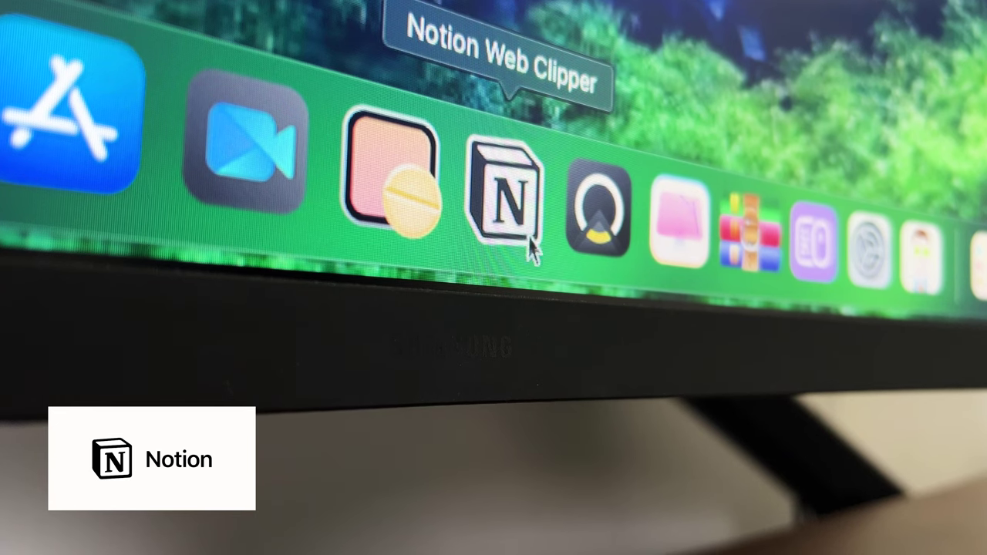
# Launch Notion and delete the Founder meetup to-do
pyautogui.click(529, 245)
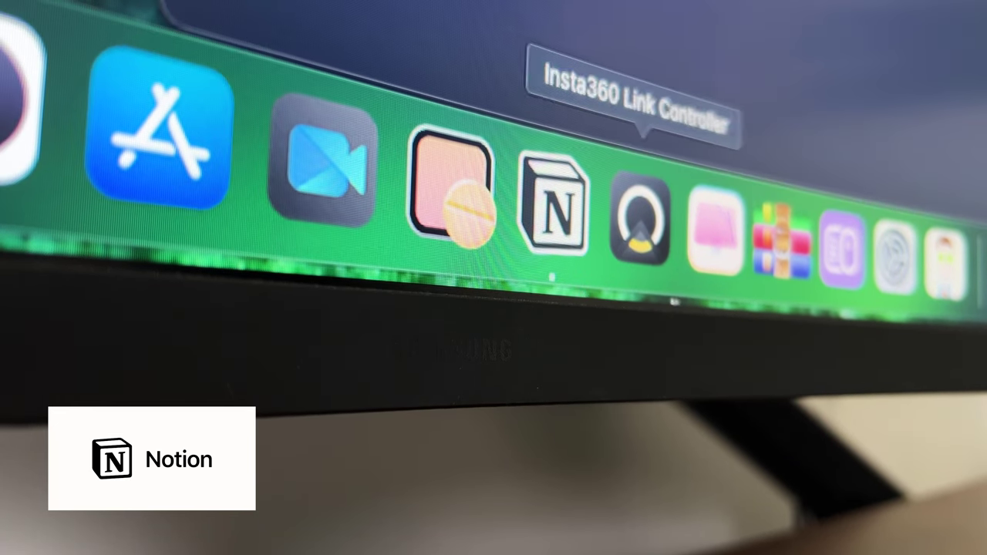
pyautogui.scroll(-1, 116, 264)
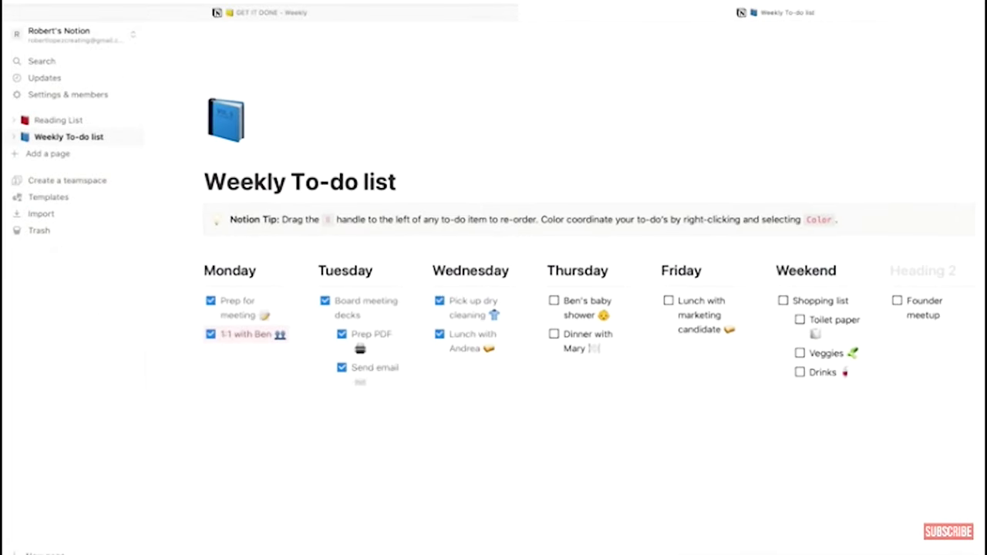
pyautogui.press('BackSpace')
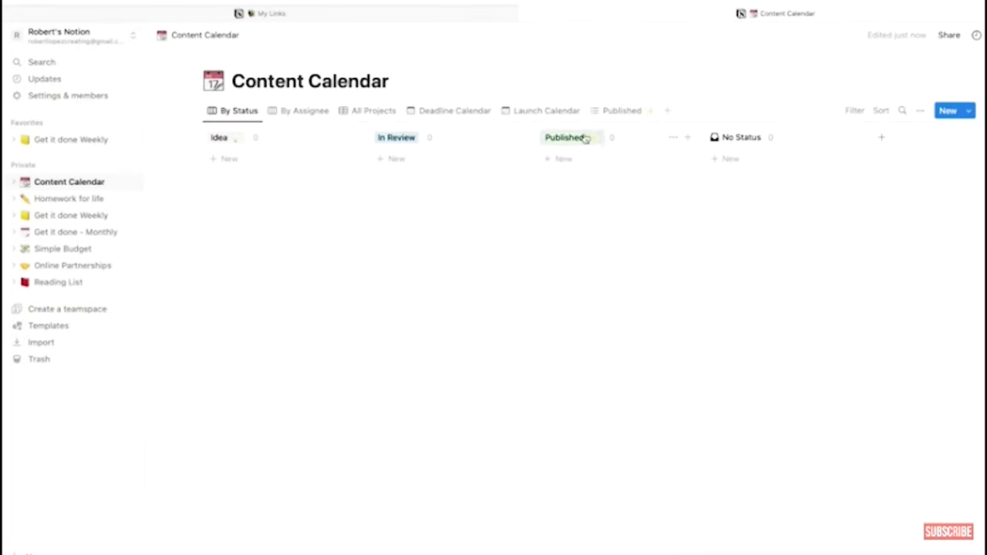
# Rename a board group to 'December' and add a new 'January 23' group
pyautogui.click(564, 137)
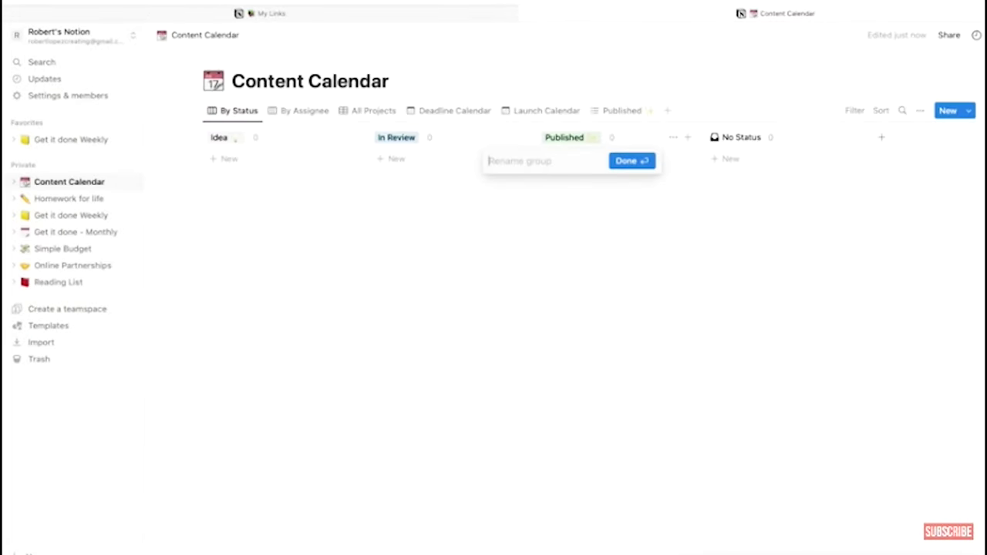
pyautogui.write('December')
pyautogui.press('Return')
pyautogui.click(882, 137)
pyautogui.write('January 23')
pyautogui.press('Return')
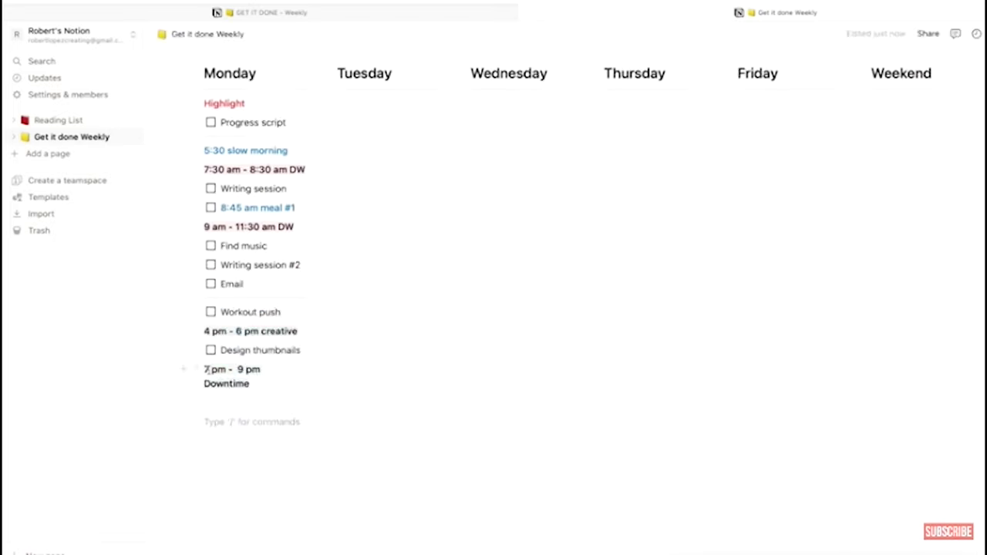
# Copy all of Monday's time blocks and paste them into Tuesday
pyautogui.click(330, 345)
pyautogui.scroll(-2, 419, 432)
pyautogui.press('Escape')
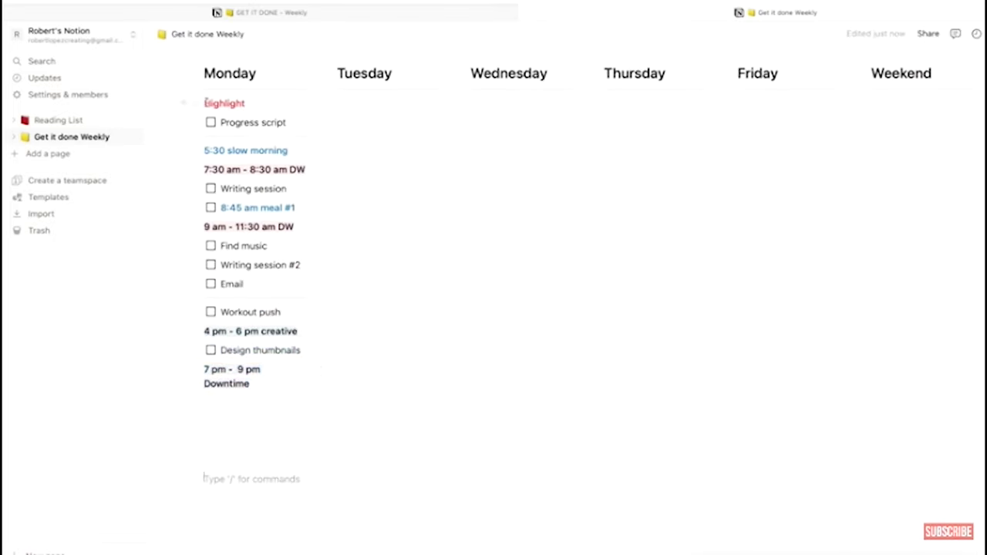
pyautogui.moveTo(263, 401); pyautogui.dragTo(349, 149)
pyautogui.hotkey('ctrl', 'c')
pyautogui.hotkey('ctrl', 'v')
# Clear Tuesday's Progress script, Writing session and Find music through Email tasks
pyautogui.moveTo(425, 122); pyautogui.dragTo(354, 122)
pyautogui.press('BackSpace')
pyautogui.moveTo(420, 188); pyautogui.dragTo(355, 186)
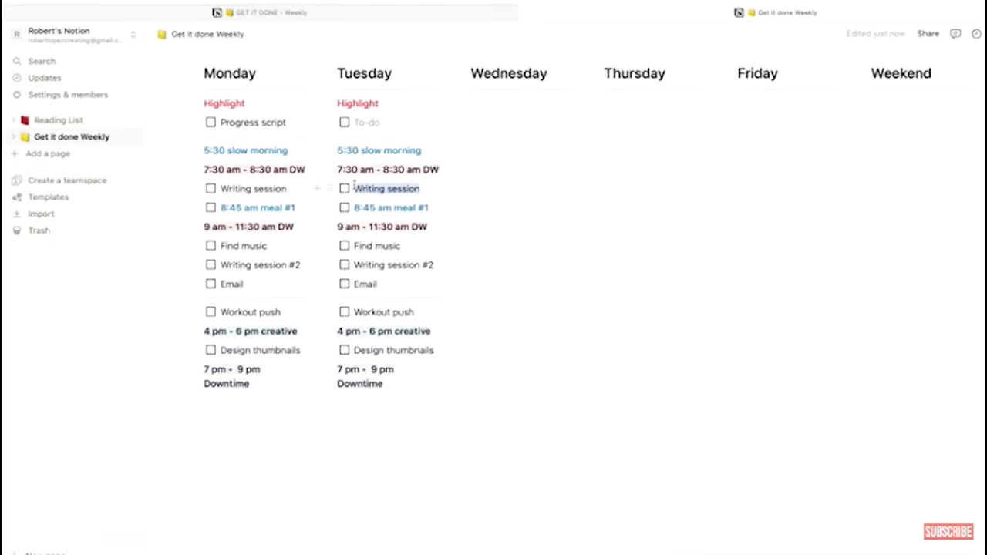
pyautogui.press('BackSpace')
pyautogui.moveTo(415, 274); pyautogui.dragTo(355, 274)
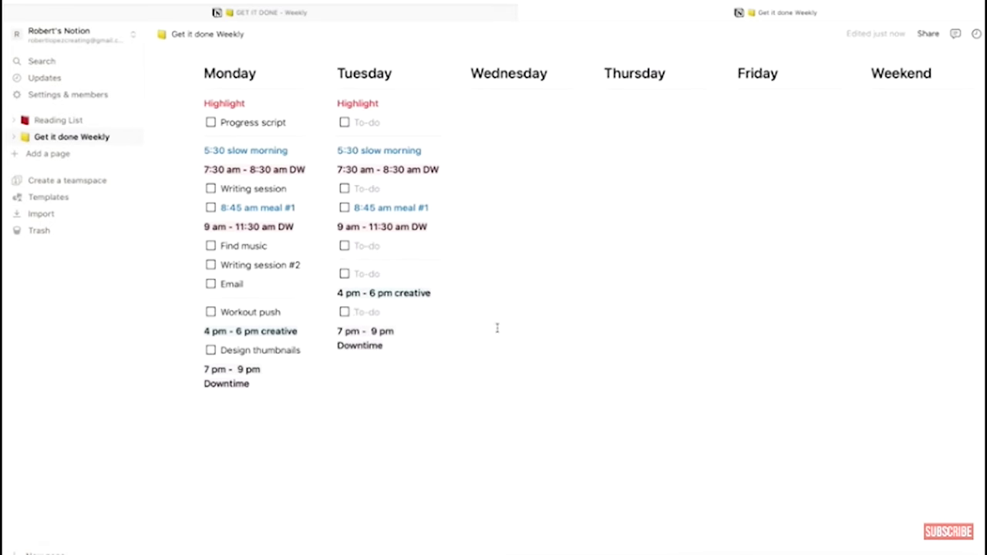
# Copy Tuesday's cleared schedule and paste it into Wednesday and the following days
pyautogui.moveTo(497, 328); pyautogui.dragTo(339, 100)
pyautogui.hotkey('ctrl', 'c')
pyautogui.click(472, 103)
pyautogui.hotkey('ctrl', 'v')
pyautogui.click(879, 103)
pyautogui.scroll(2, 540, 308)
pyautogui.moveTo(199, 246); pyautogui.dragTo(199, 220)
pyautogui.scroll(-1, 193, 244)
pyautogui.moveTo(198, 285); pyautogui.dragTo(198, 351)
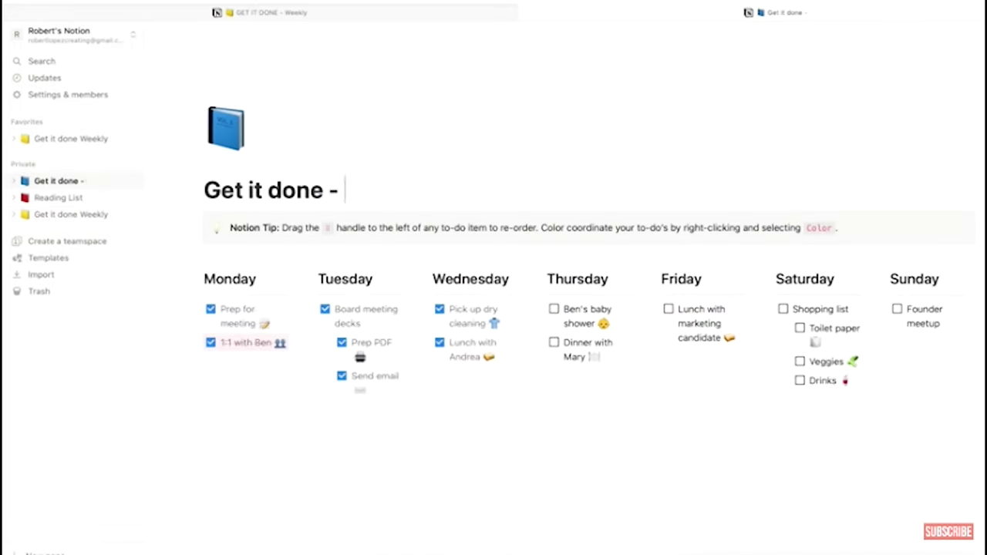
pyautogui.write('y')
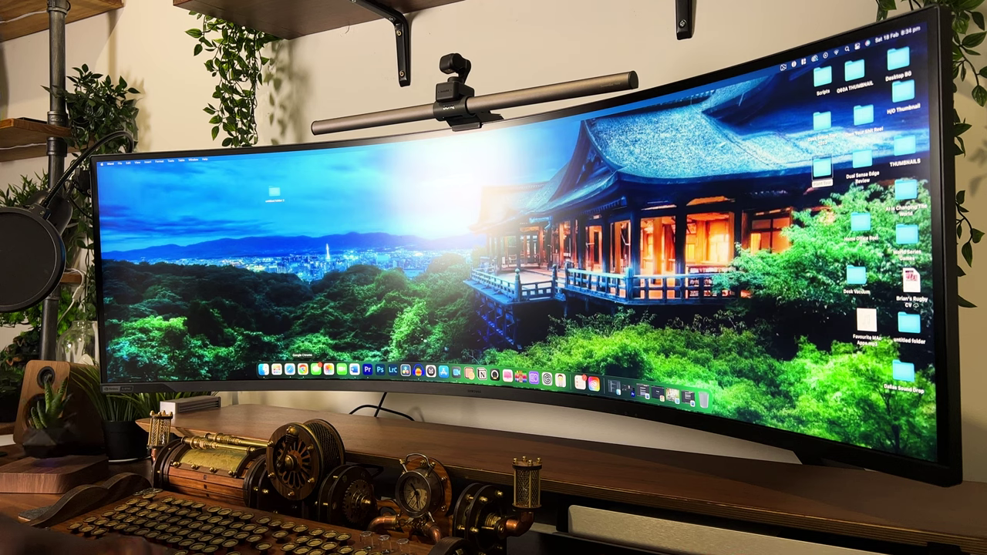
# Open Chrome, search Google for 'The best phones for 2023' and scroll through the results
pyautogui.click(303, 370)
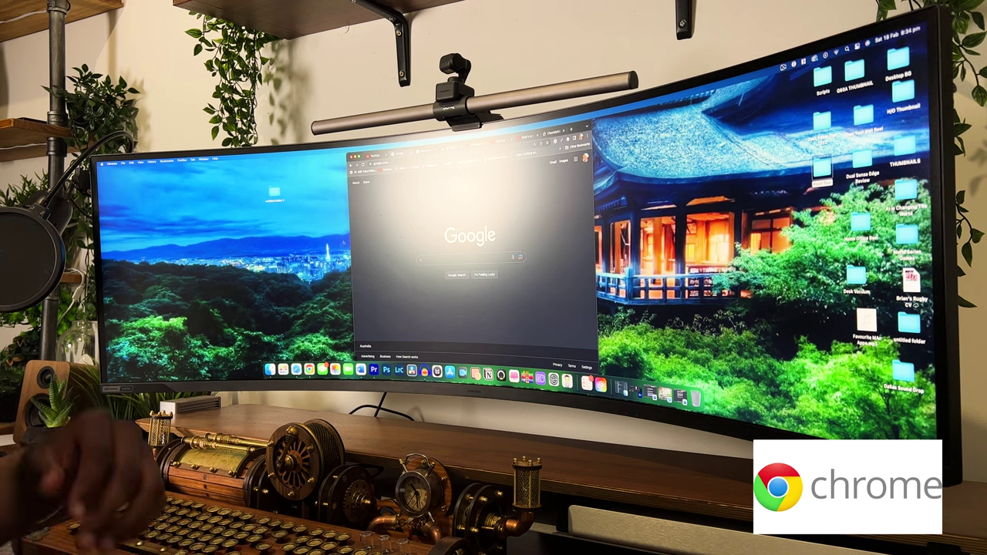
pyautogui.write('The best phones for 2023')
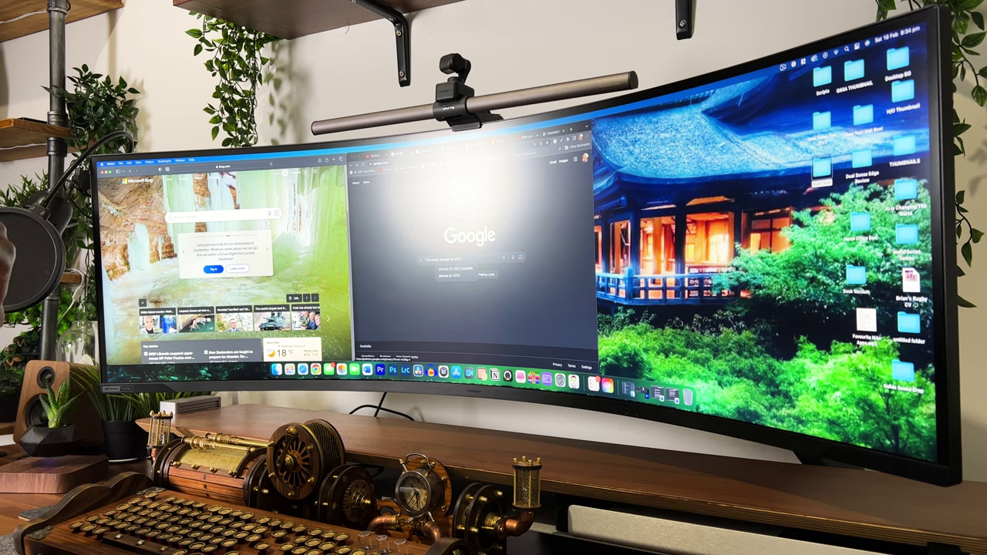
pyautogui.click(213, 269)
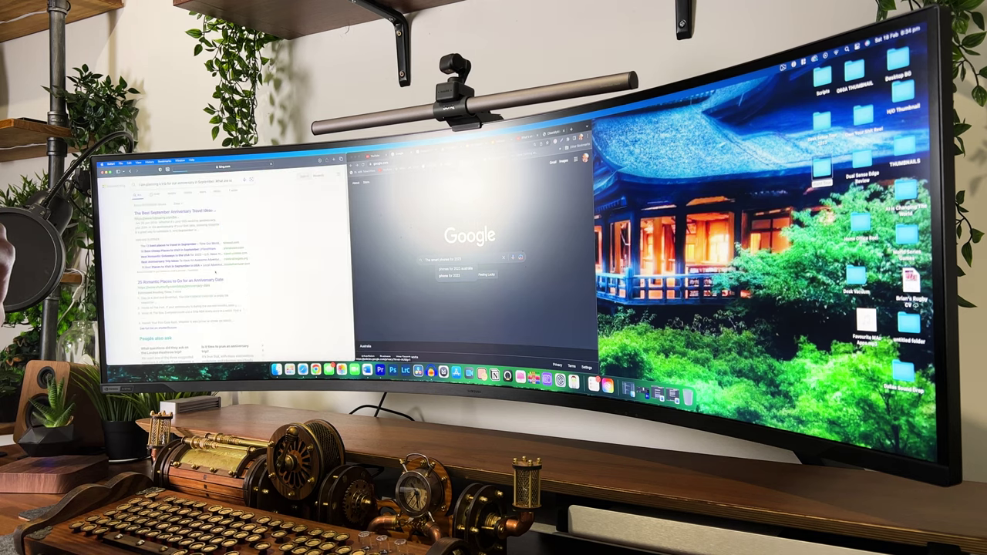
pyautogui.scroll(-5, 224, 262)
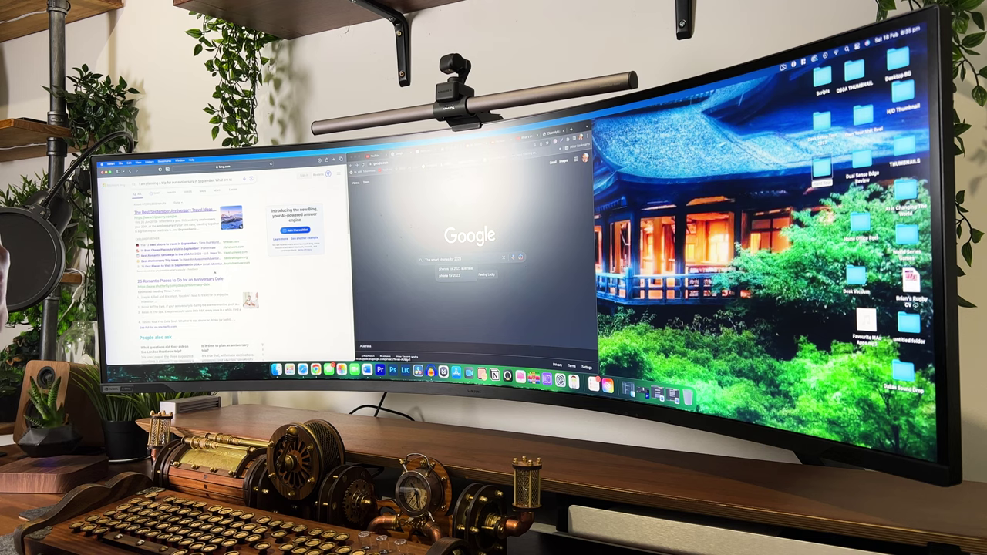
pyautogui.scroll(-3, 205, 275)
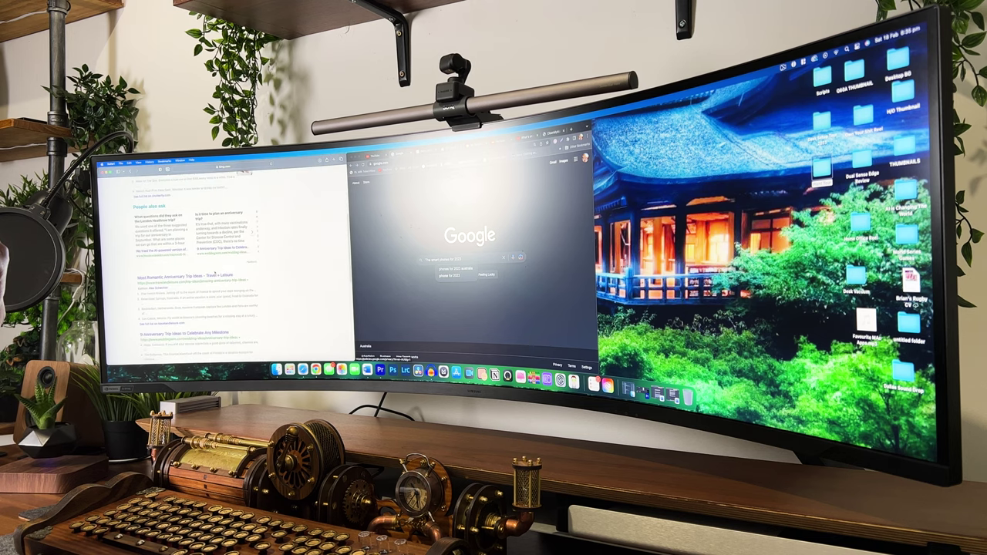
pyautogui.scroll(10, 208, 273)
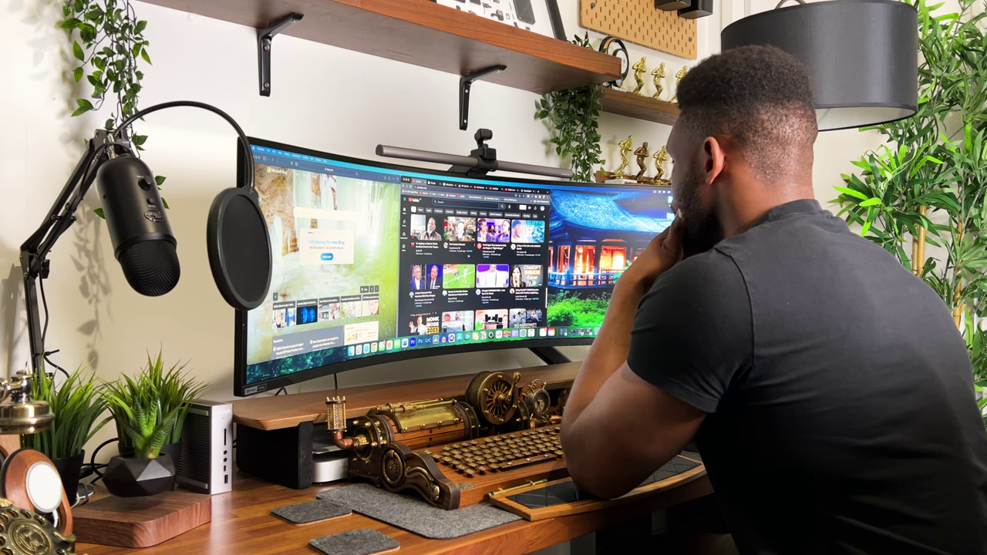
pyautogui.scroll(-10, 476, 274)
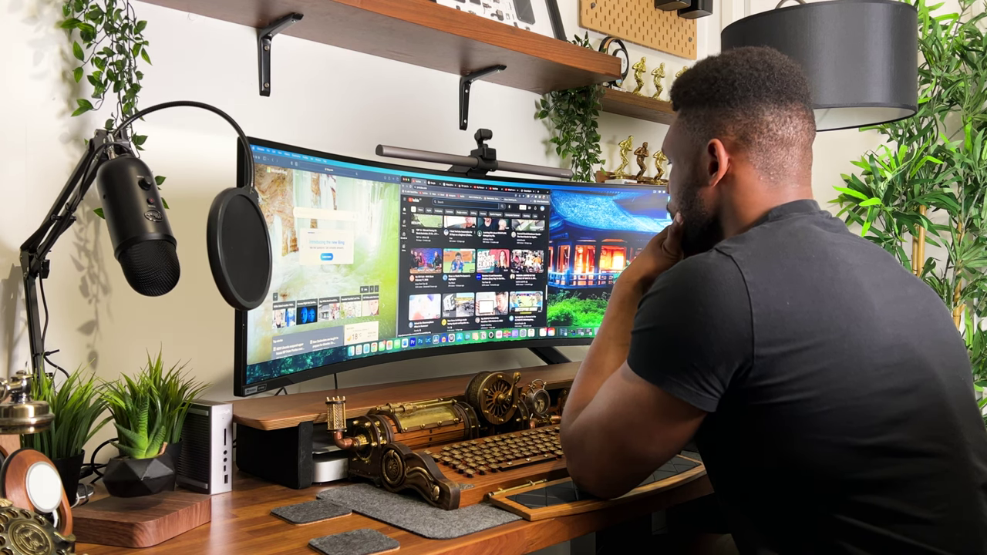
pyautogui.scroll(-10, 476, 274)
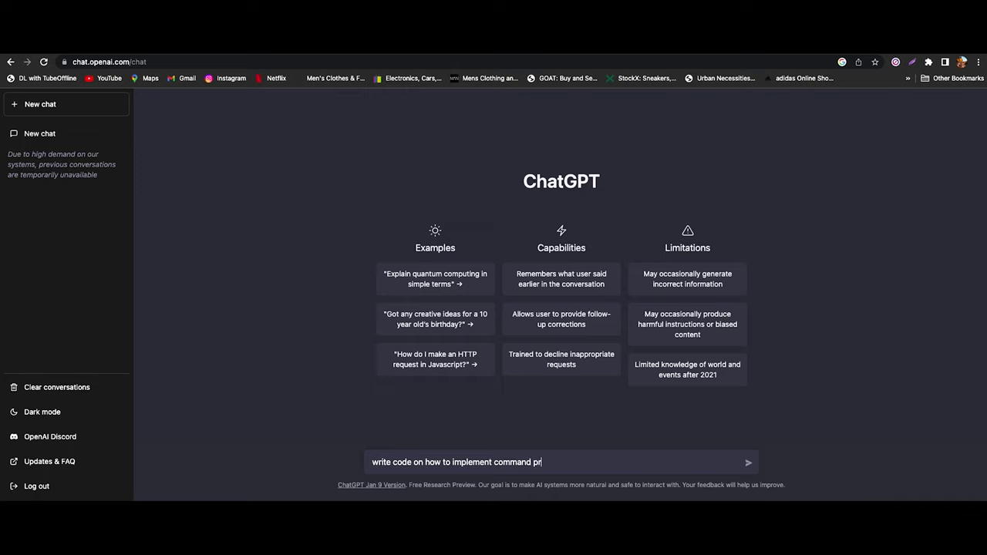
# Submit the request for command prompt implementation code to ChatGPT
pyautogui.press('Return')
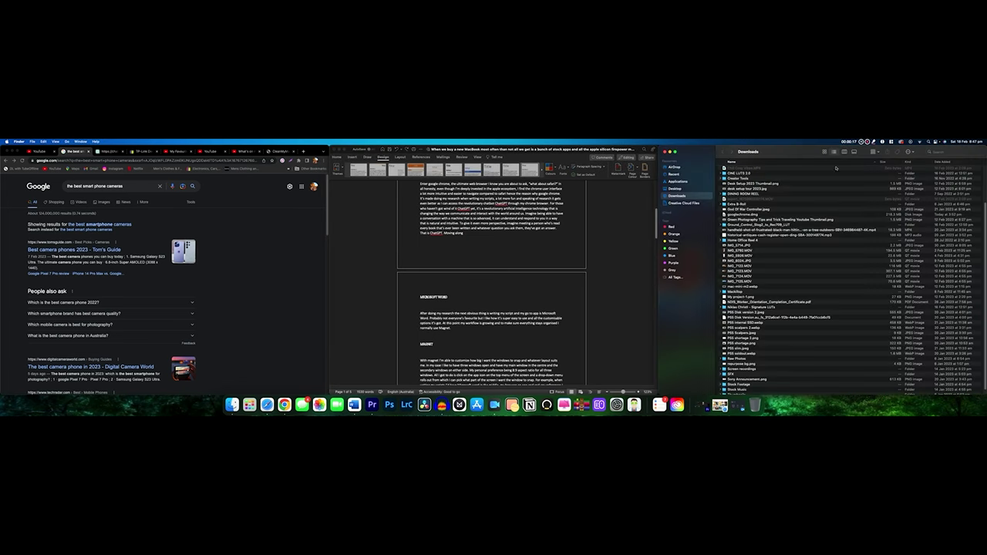
# Snap the Finder Downloads window into Magnet's Right Sixth position
pyautogui.scroll(-3, 539, 297)
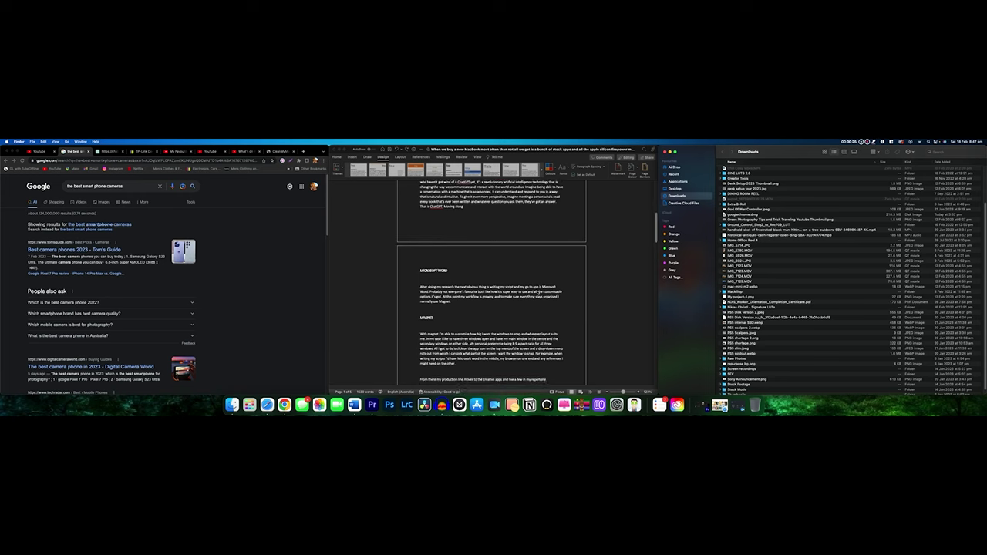
pyautogui.click(891, 142)
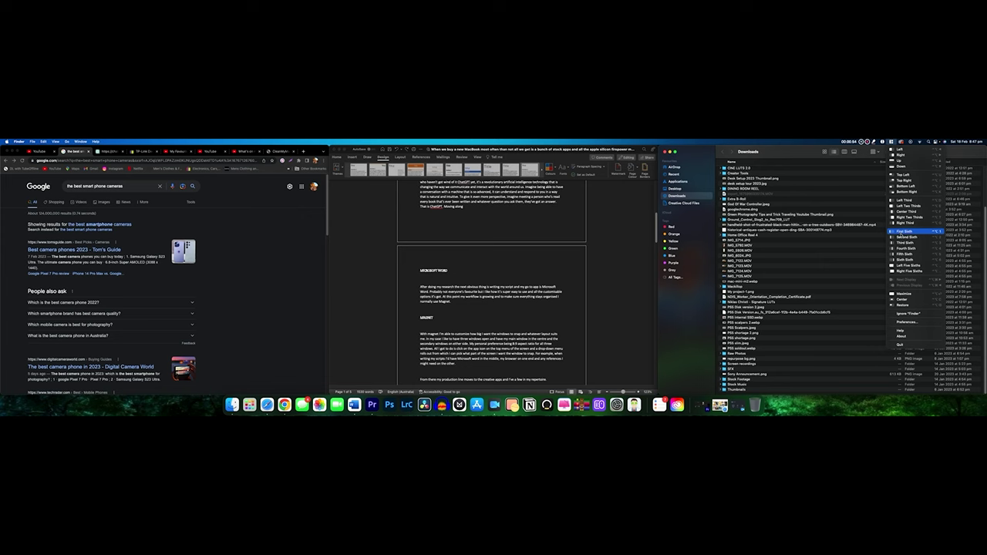
pyautogui.click(901, 260)
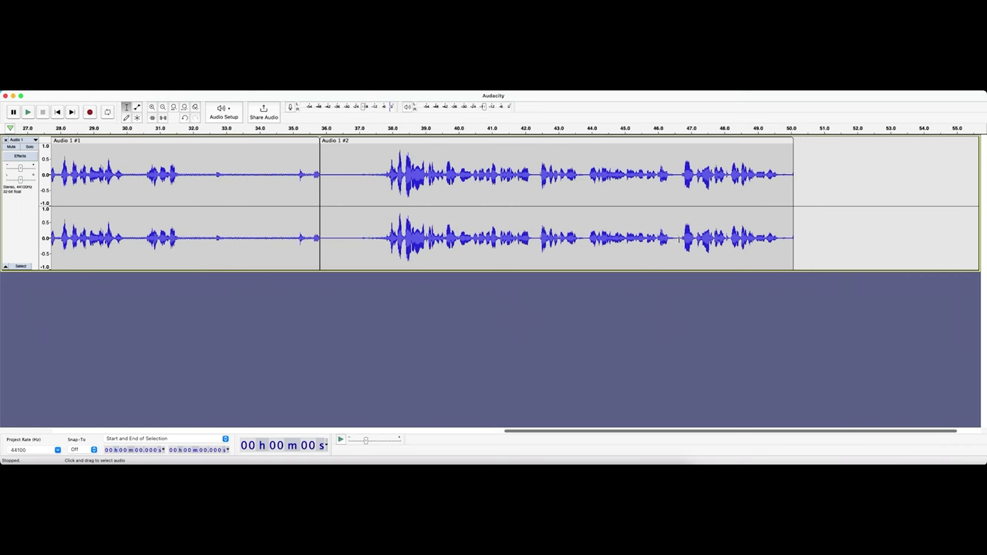
# Delete the audio from 46.6 s to 50 s, then select the pause from 35.9 s to 37.8 s
pyautogui.moveTo(680, 238); pyautogui.dragTo(802, 237)
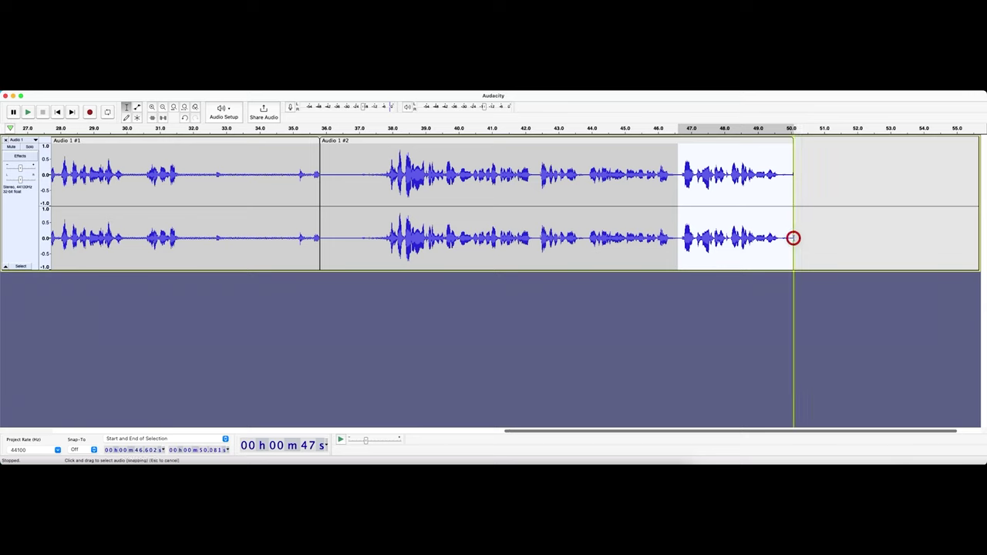
pyautogui.press('Delete')
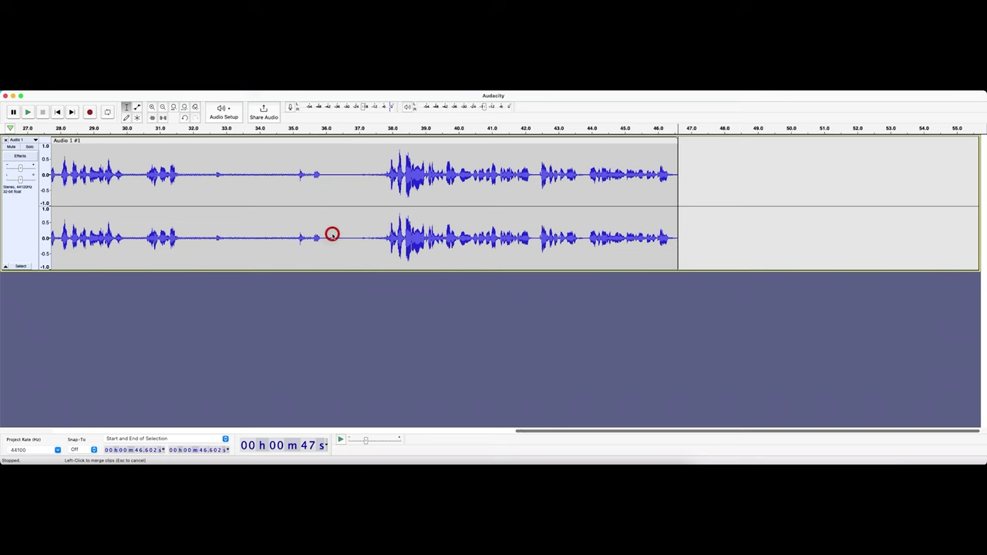
pyautogui.moveTo(324, 240); pyautogui.dragTo(384, 239)
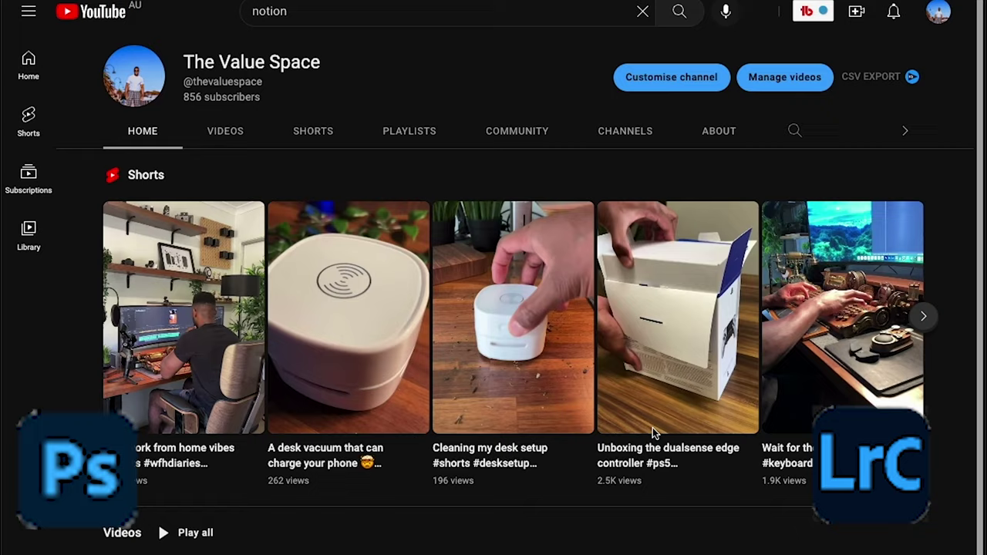
# Scroll the channel page and advance the Videos row twice
pyautogui.scroll(-2, 652, 434)
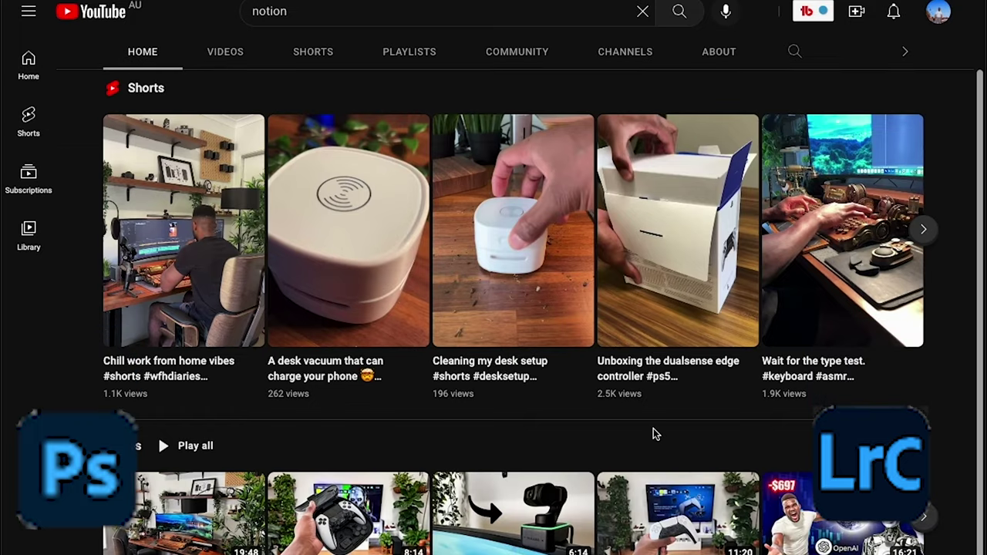
pyautogui.click(925, 524)
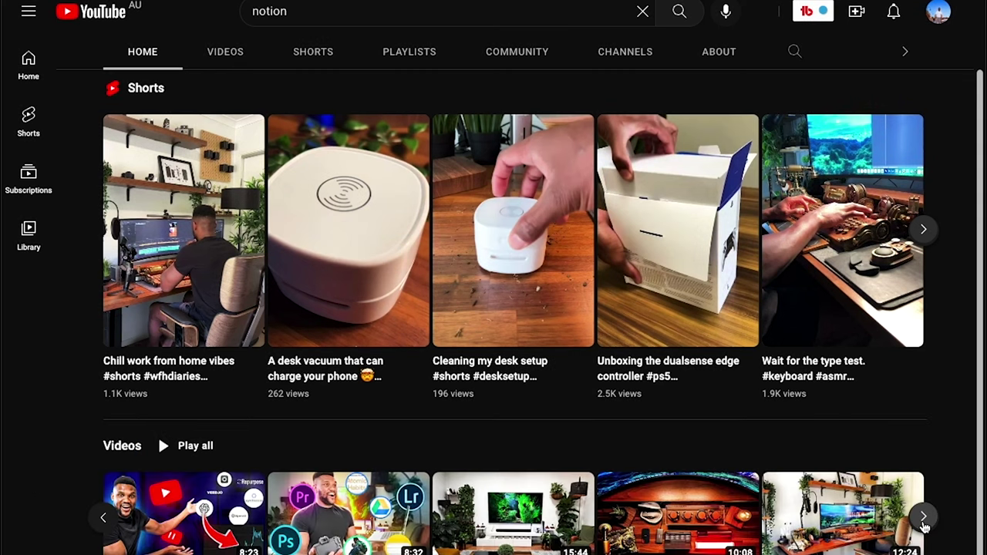
pyautogui.click(925, 524)
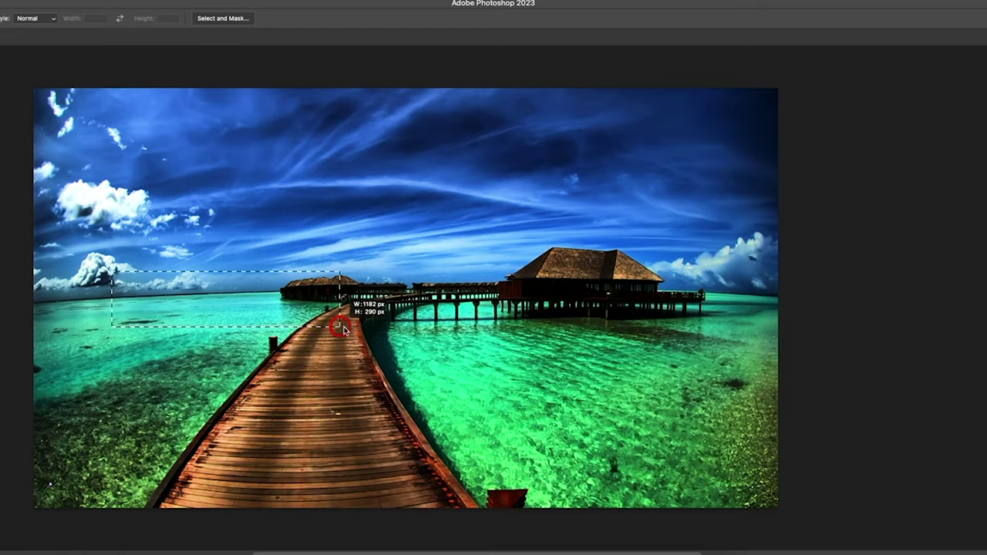
# Select the horizon left of the pier and duplicate Layer 0 into Layer 0 copy
pyautogui.moveTo(111, 272); pyautogui.dragTo(661, 443)
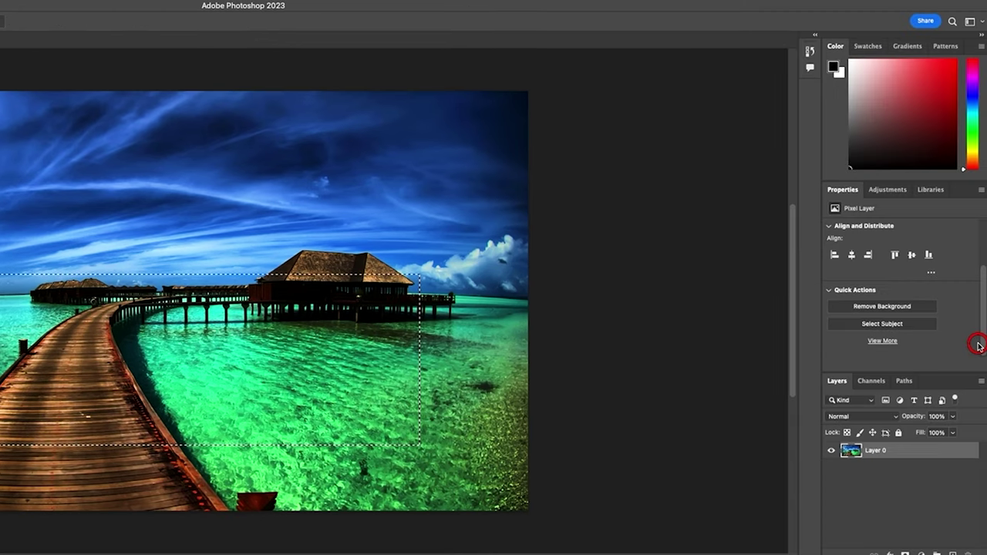
pyautogui.click(879, 341)
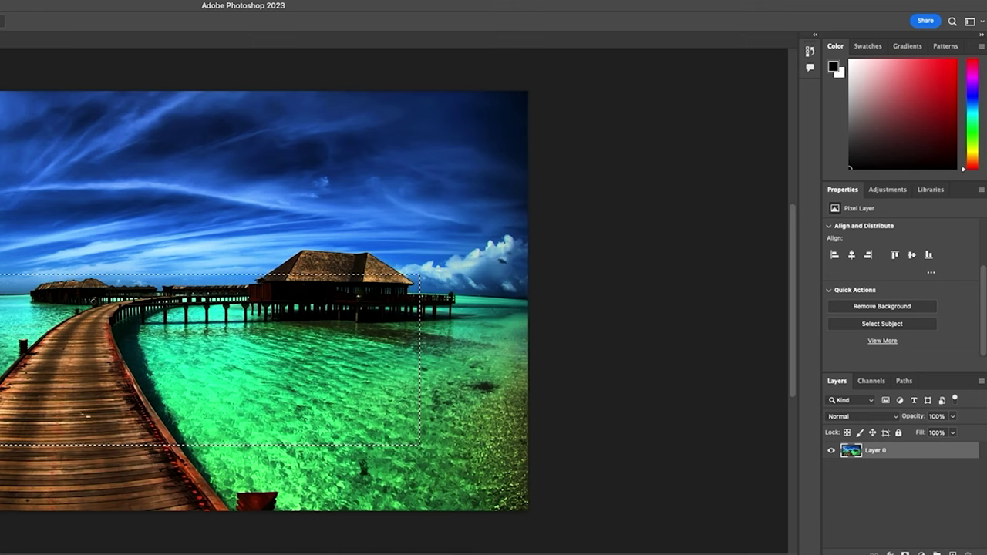
pyautogui.press('super+j')
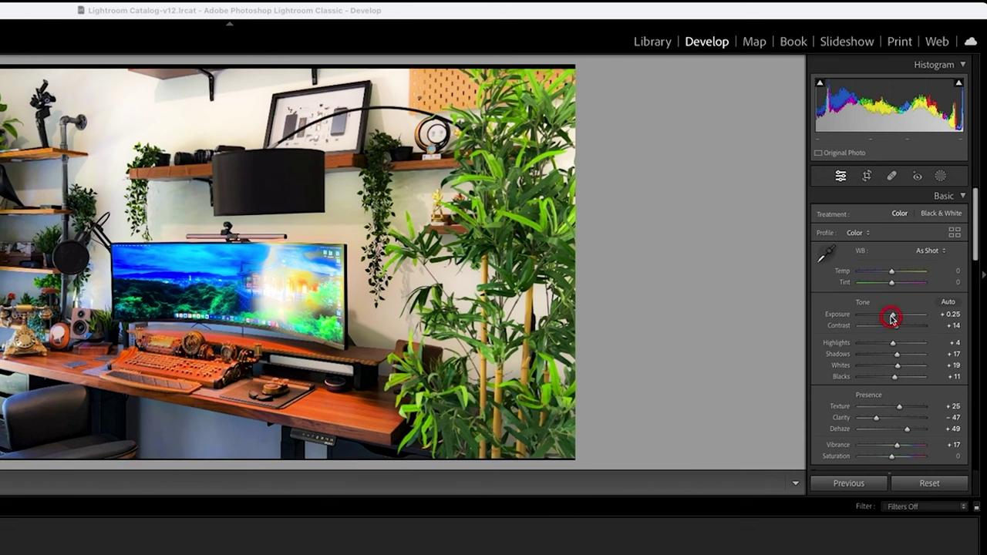
pyautogui.moveTo(892, 317); pyautogui.dragTo(922, 314)
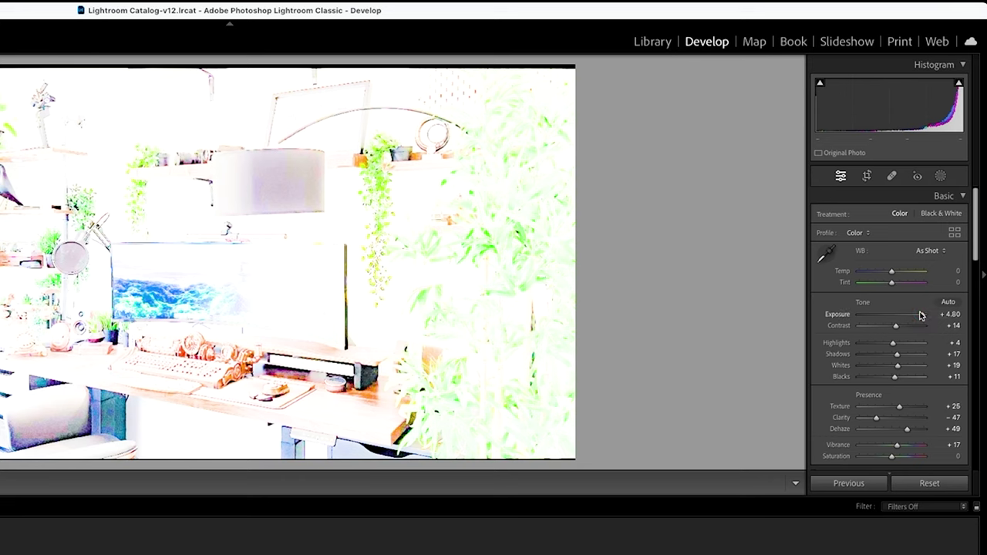
pyautogui.hotkey('ctrl', 'z')
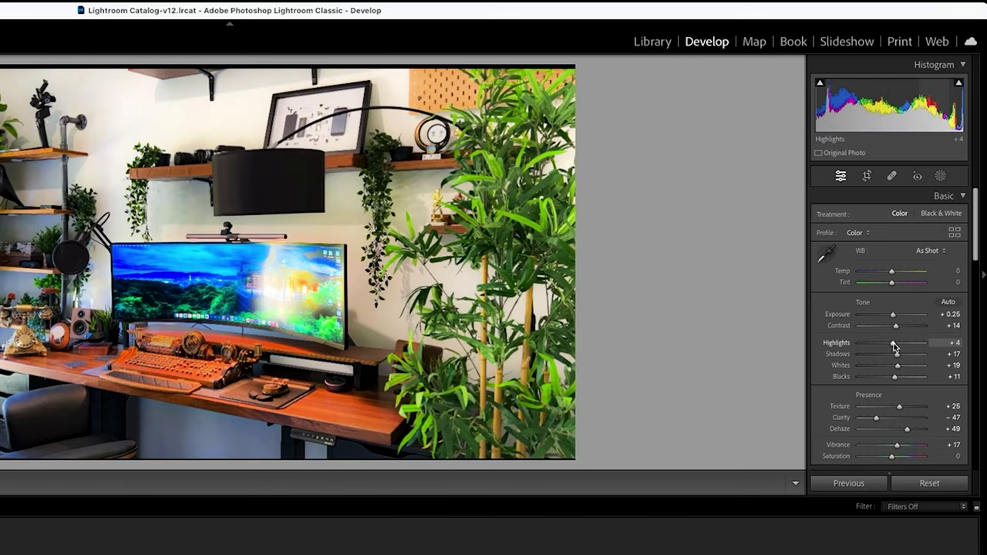
pyautogui.moveTo(894, 346)
pyautogui.mouseDown()
pyautogui.moveTo(880, 346)
pyautogui.moveTo(888, 344)
pyautogui.mouseUp()
pyautogui.hotkey('ctrl', 'z')
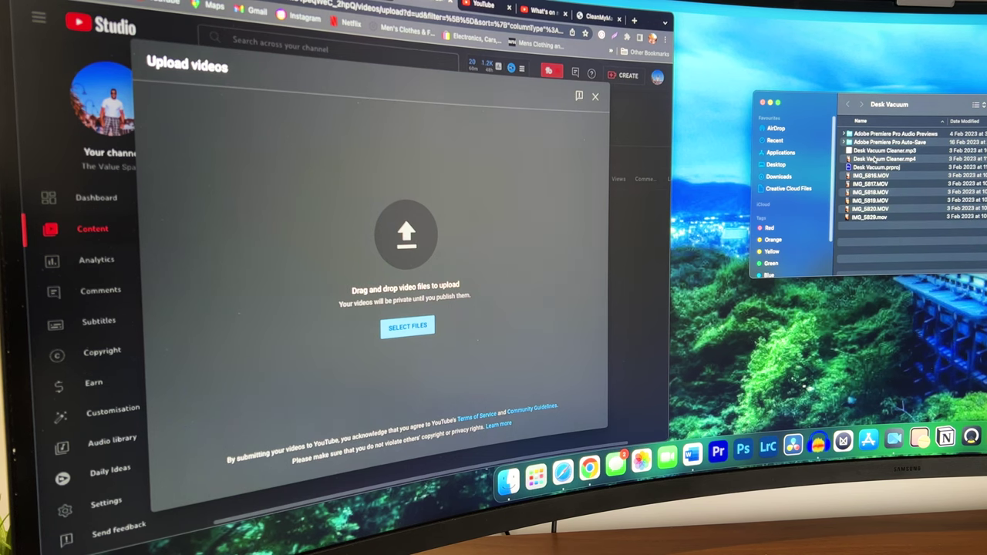
# Drop Desk Vacuum Cleaner.mp4 from Finder onto YouTube Studio's Upload videos area
pyautogui.moveTo(875, 158); pyautogui.dragTo(397, 232)
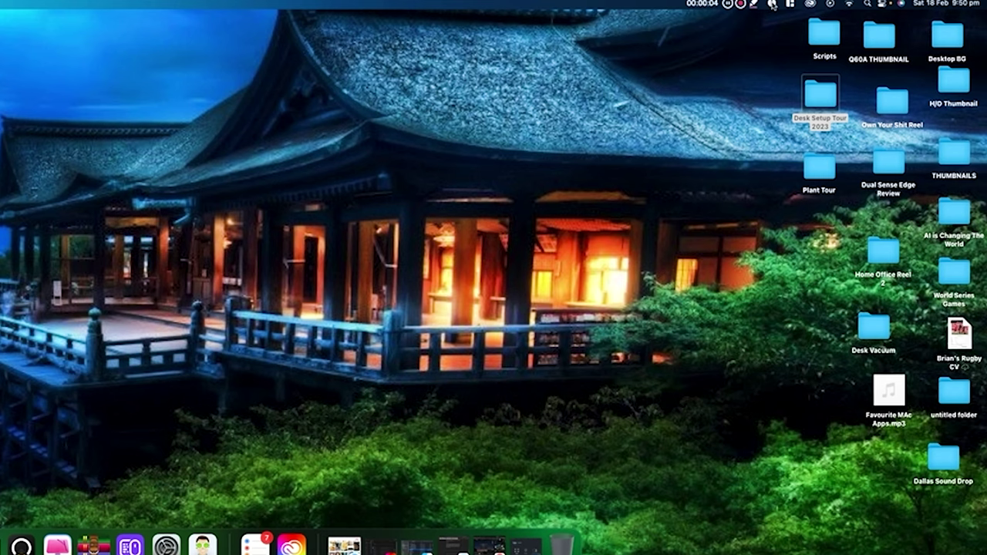
# Set Amphetamine's Menu Bar Image to Coffee Cup in its Appearance preferences
pyautogui.click(772, 5)
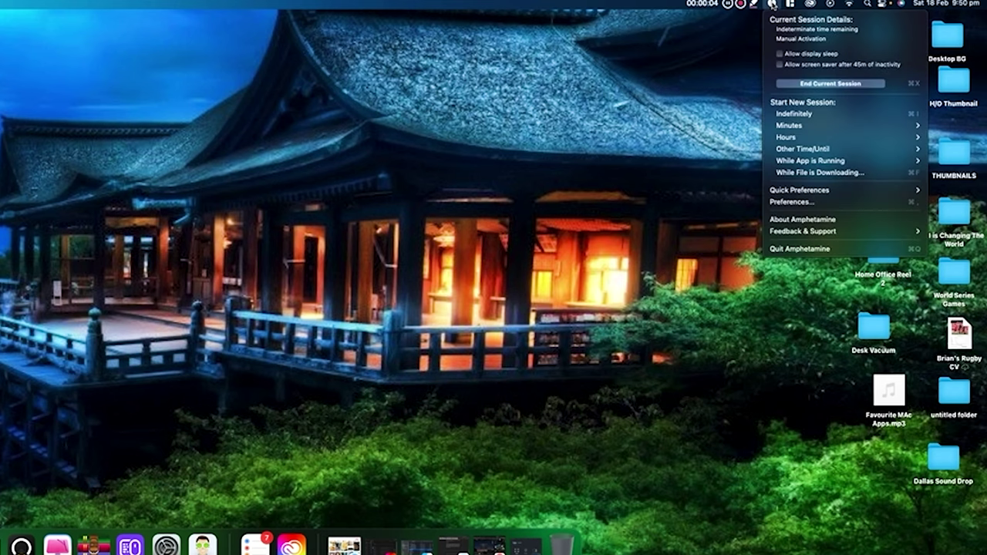
pyautogui.click(790, 202)
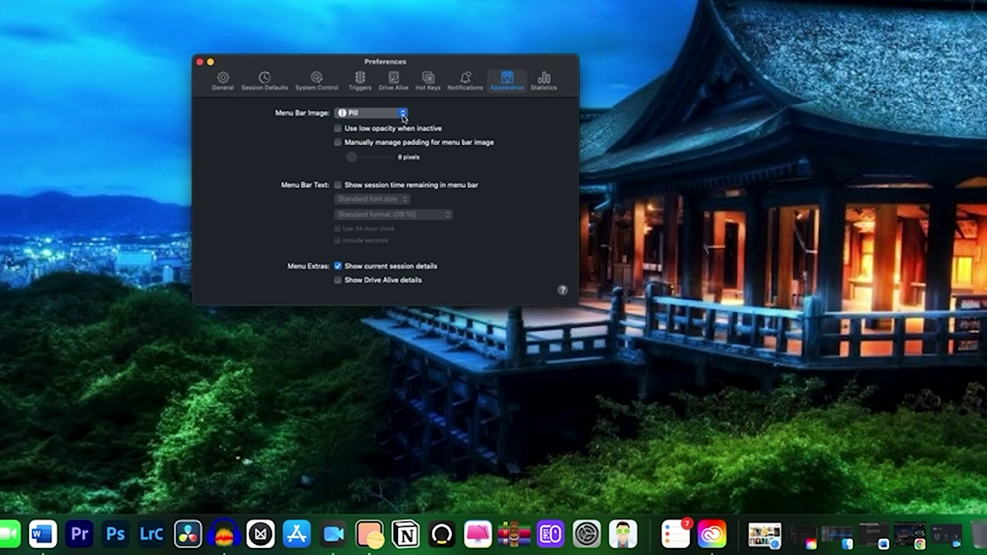
pyautogui.click(402, 115)
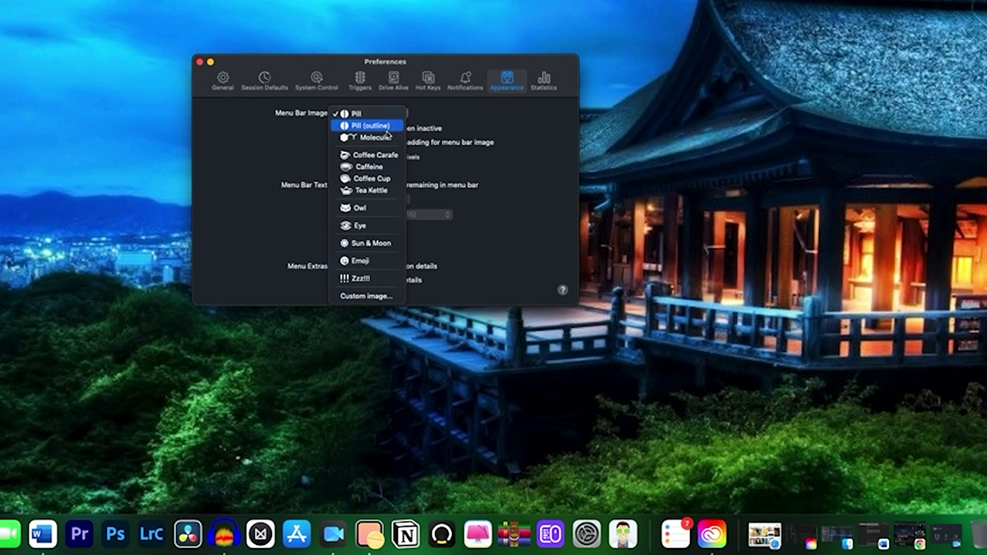
pyautogui.click(379, 179)
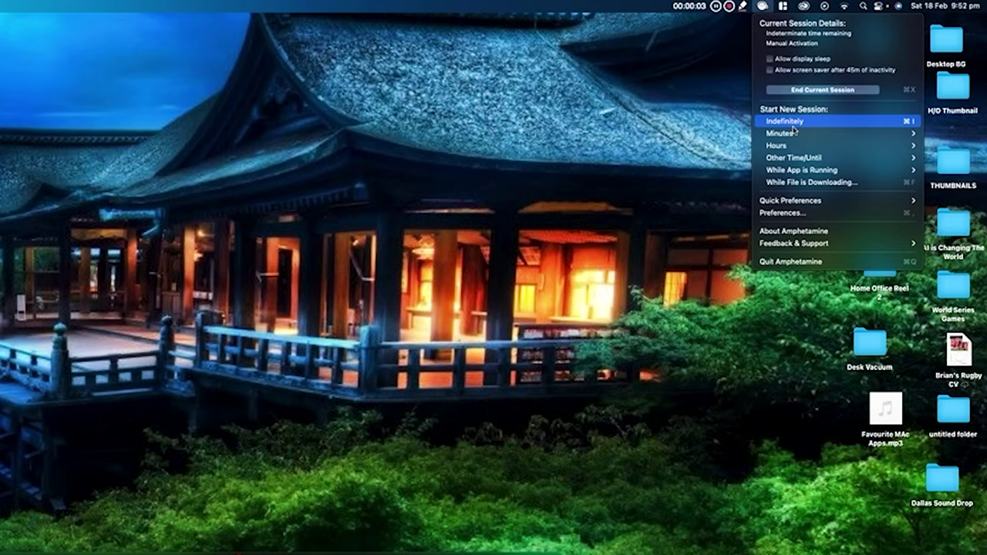
pyautogui.moveTo(793, 135)
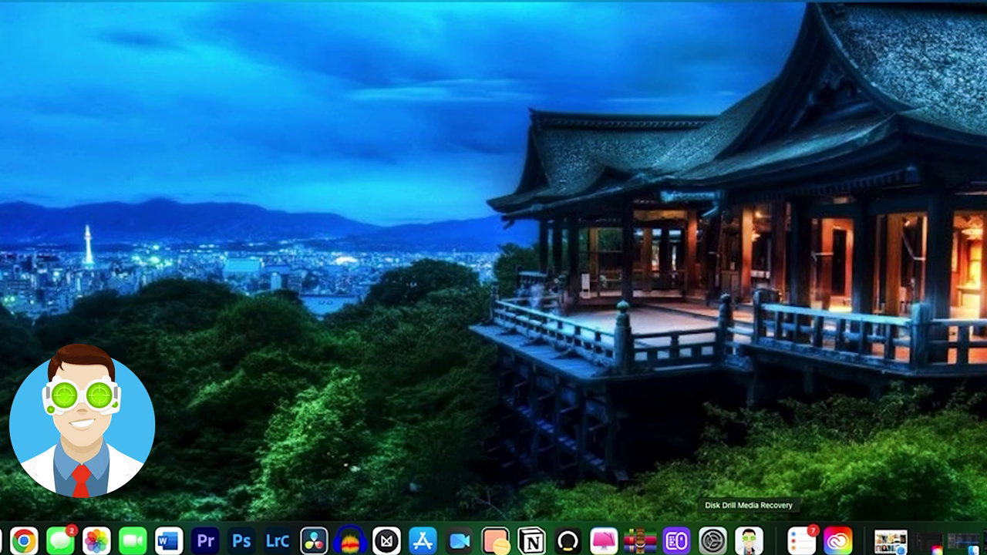
# Launch Disk Drill, view Byte-to-byte Backup, and inspect the Untitled, SanDisk Extreme and other saved sessions
pyautogui.click(749, 542)
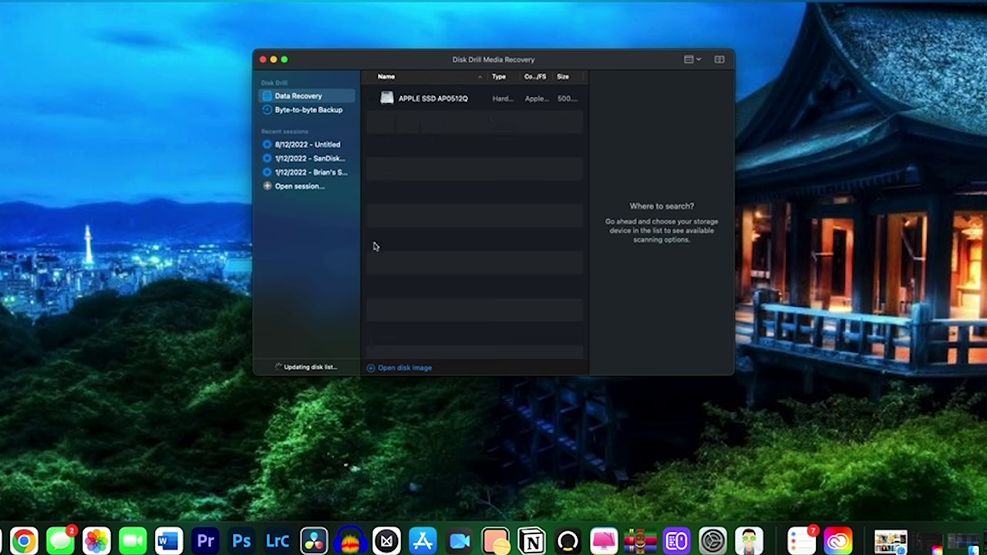
pyautogui.click(304, 111)
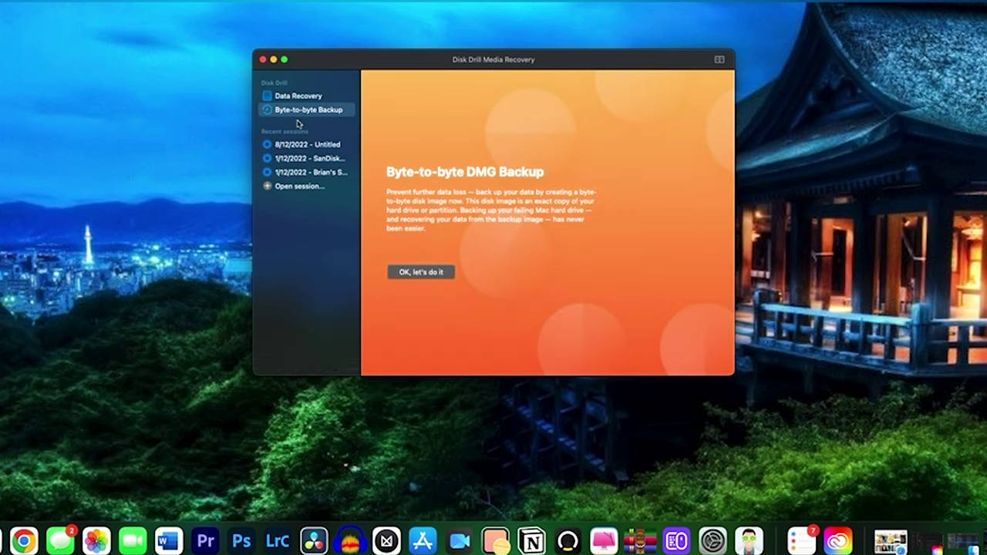
pyautogui.click(299, 146)
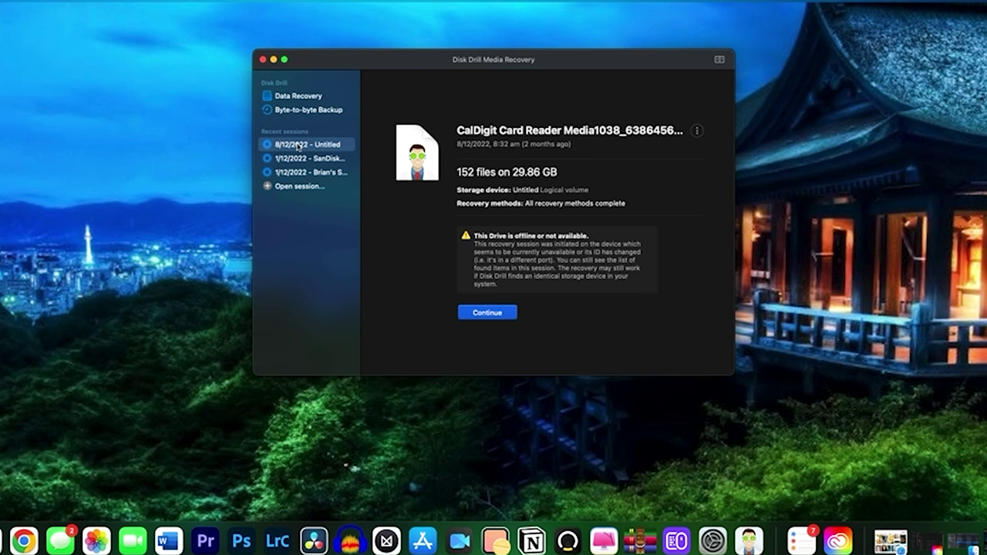
pyautogui.click(291, 159)
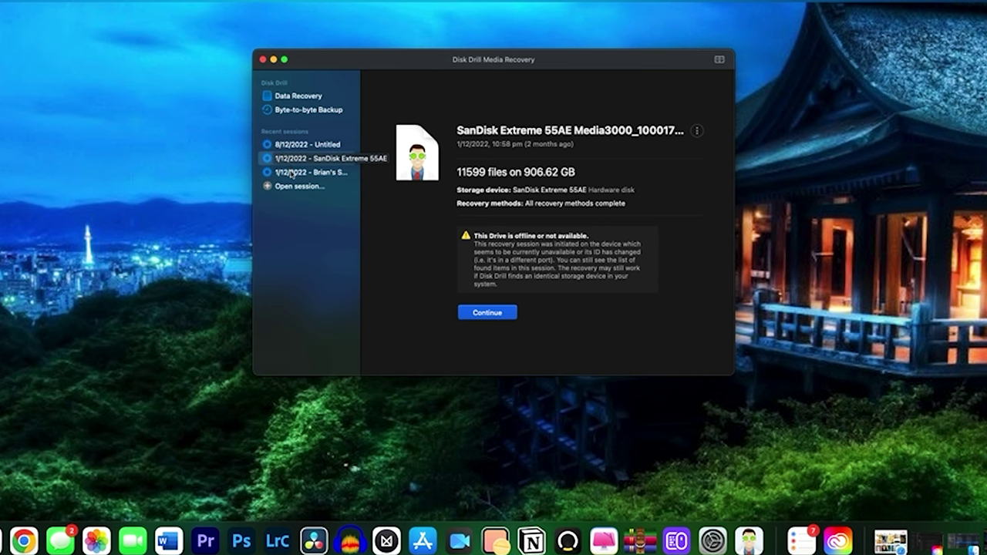
pyautogui.click(292, 173)
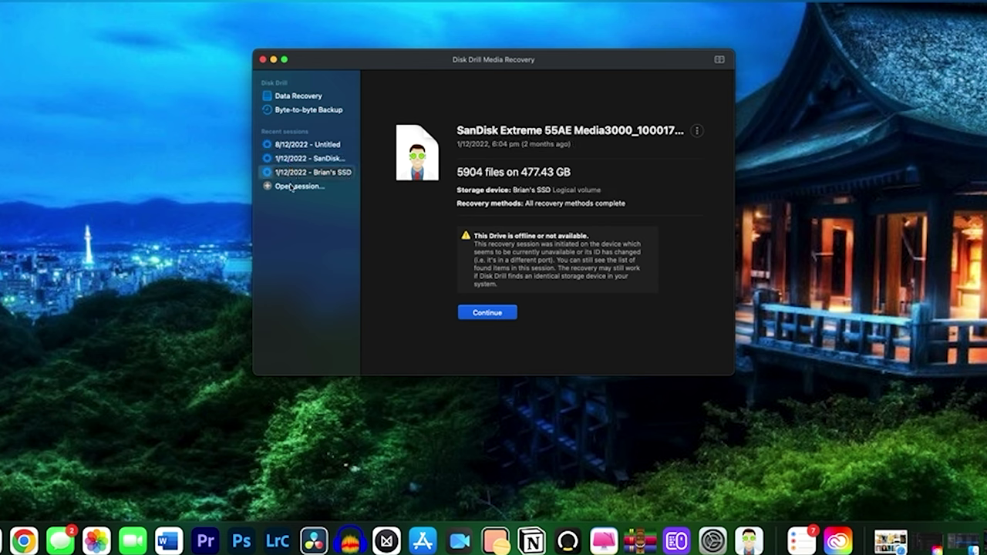
pyautogui.click(292, 189)
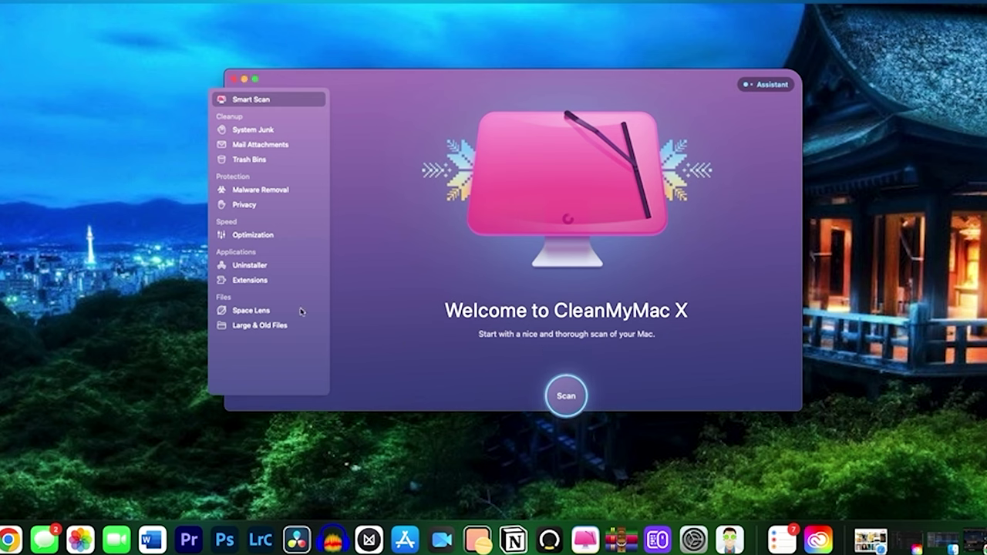
# Browse the System Junk, Mail Attachments, Trash Bins, Malware Removal, Privacy and Optimization overviews
pyautogui.click(252, 131)
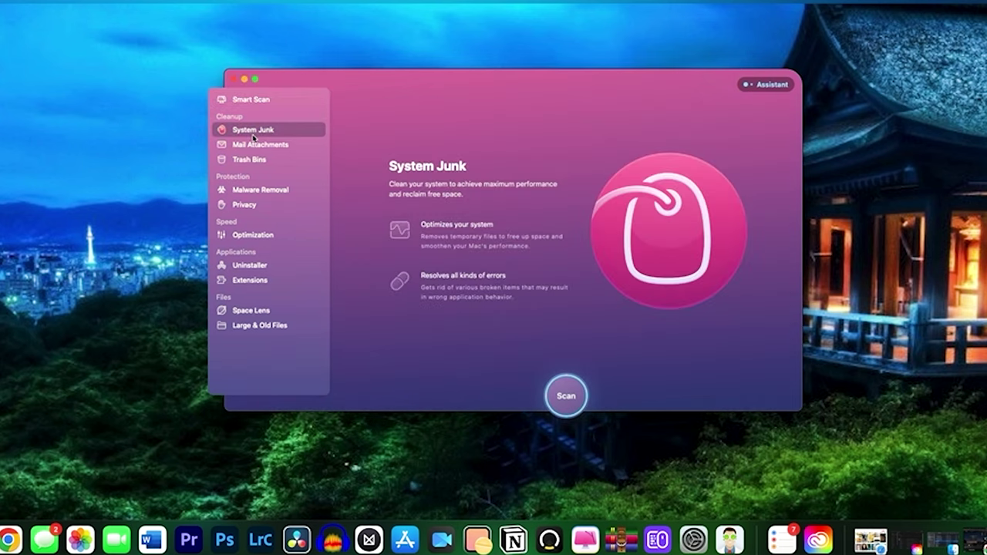
pyautogui.click(258, 147)
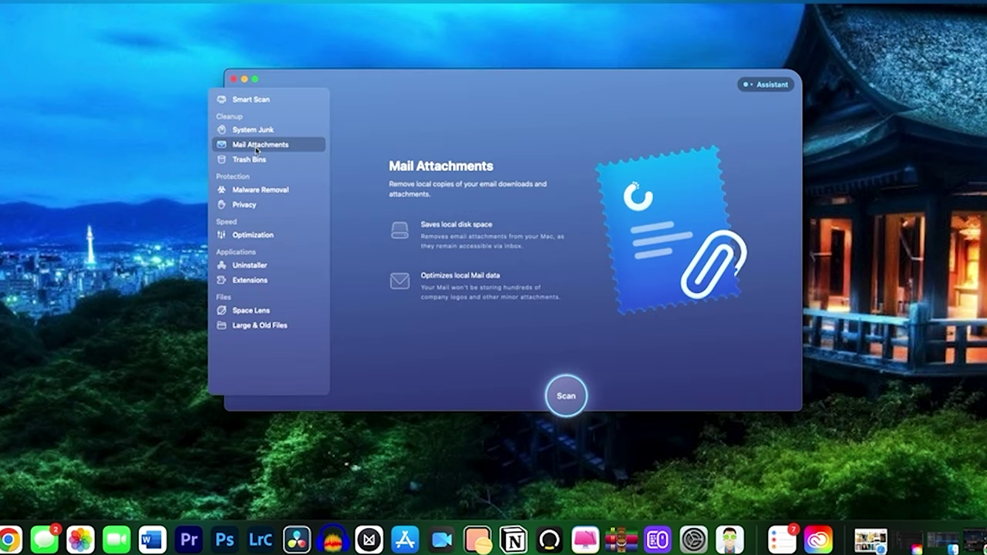
pyautogui.click(251, 160)
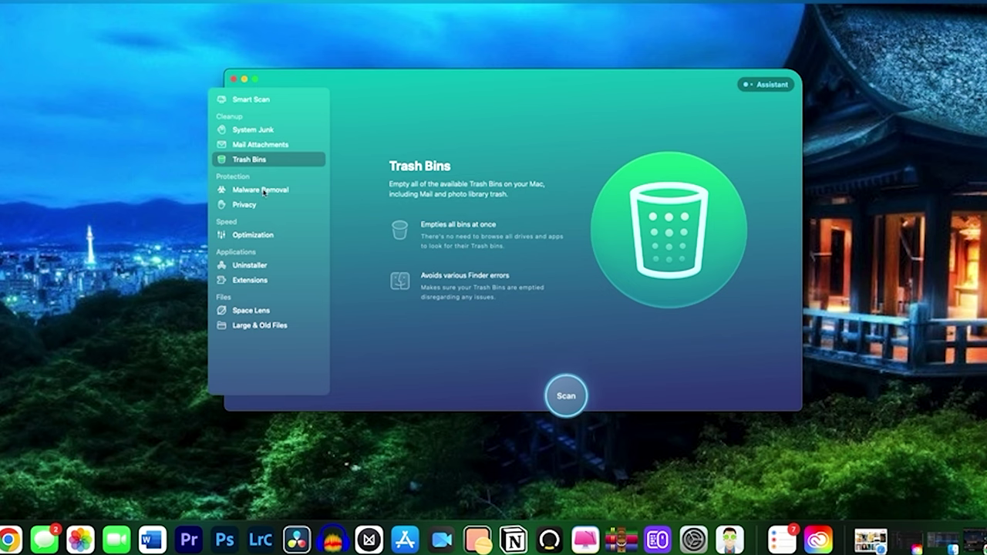
pyautogui.click(261, 190)
pyautogui.click(245, 205)
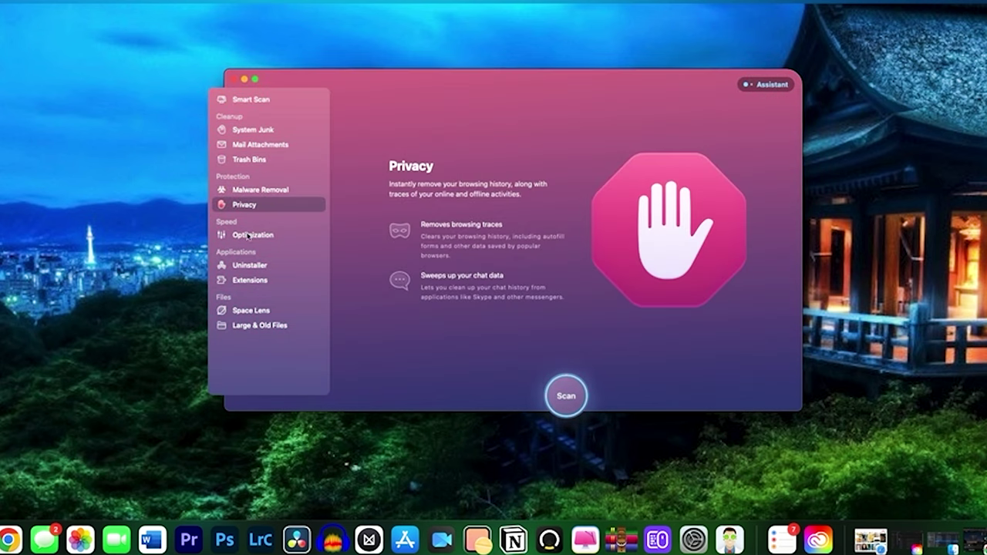
pyautogui.click(248, 236)
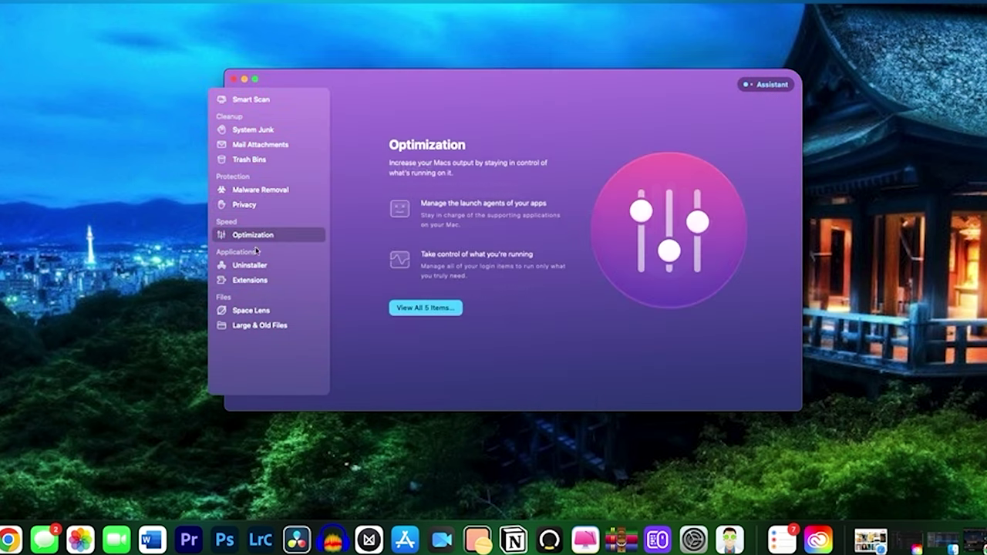
# View Space Lens, Large & Old Files and Uninstaller, then return to Malware Removal and Trash Bins
pyautogui.click(265, 312)
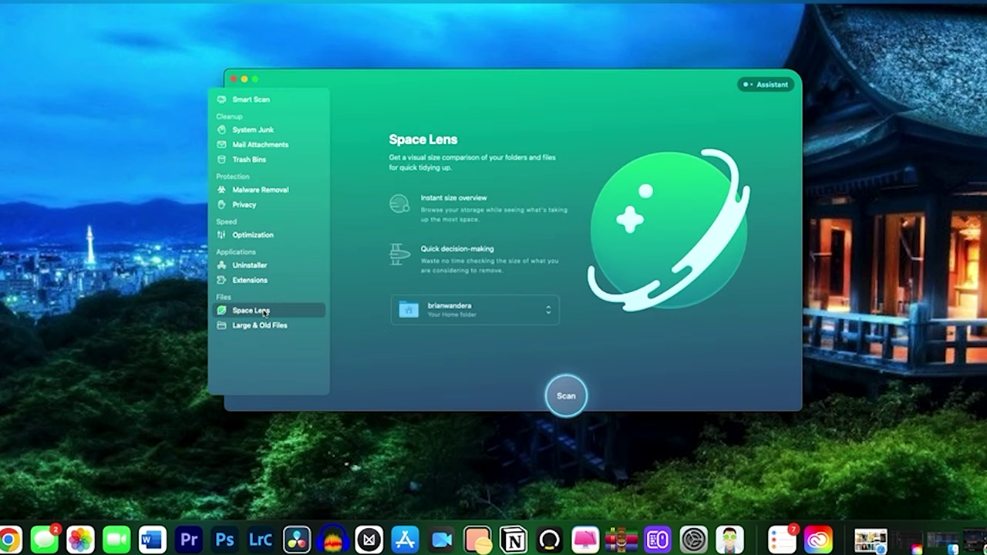
pyautogui.click(264, 326)
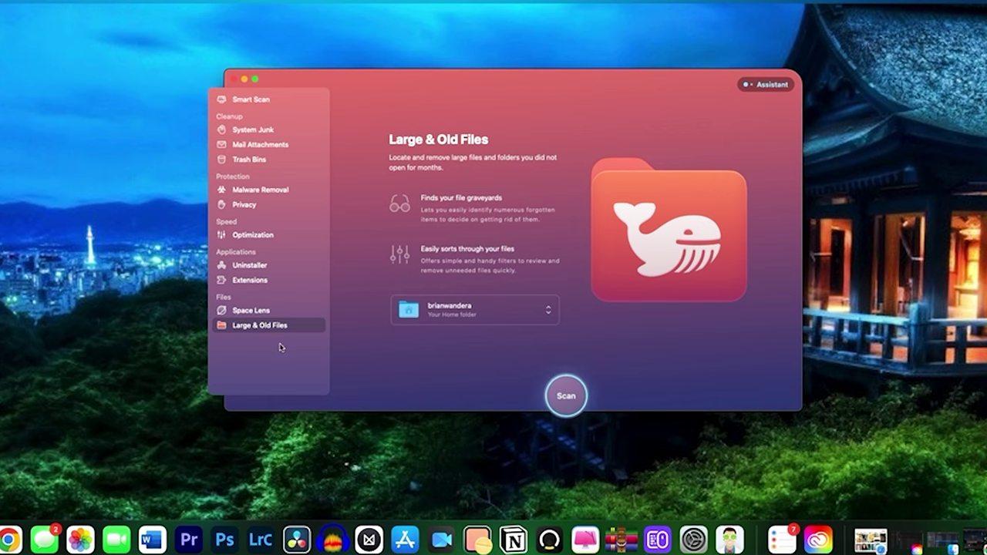
pyautogui.click(246, 265)
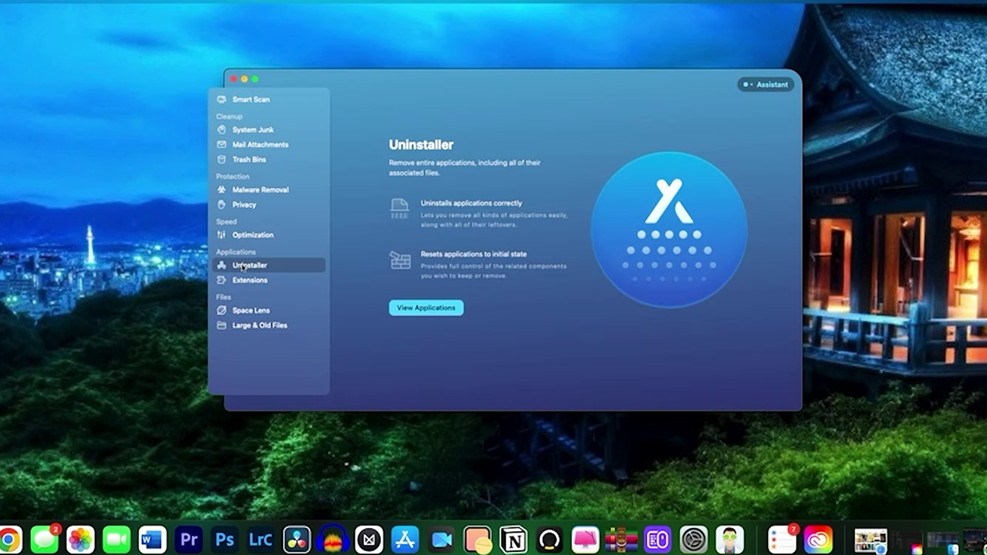
pyautogui.click(243, 193)
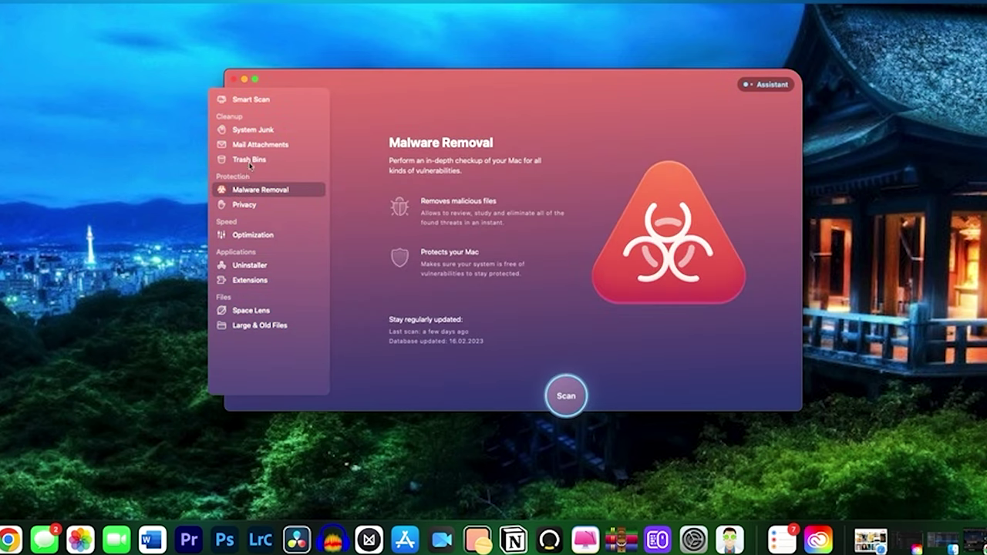
pyautogui.click(249, 160)
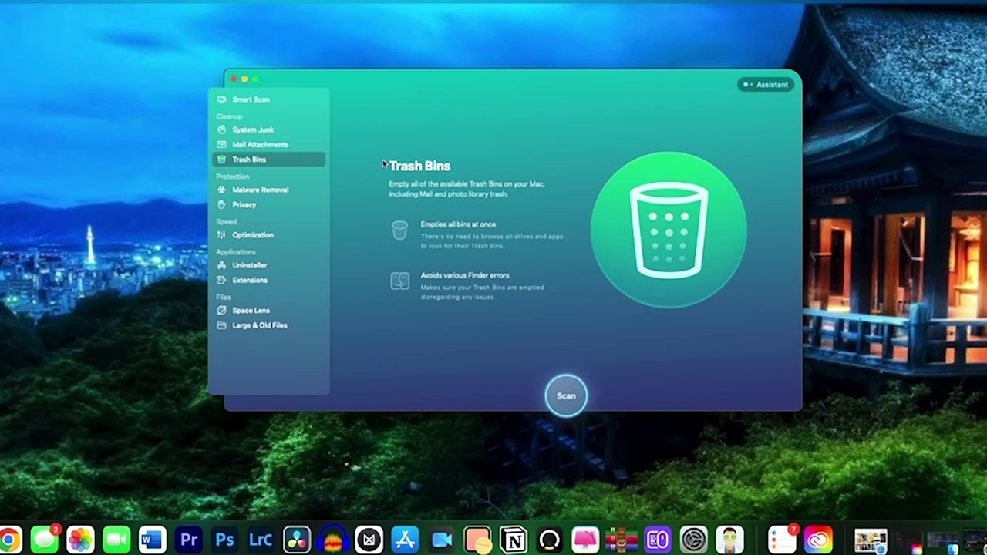